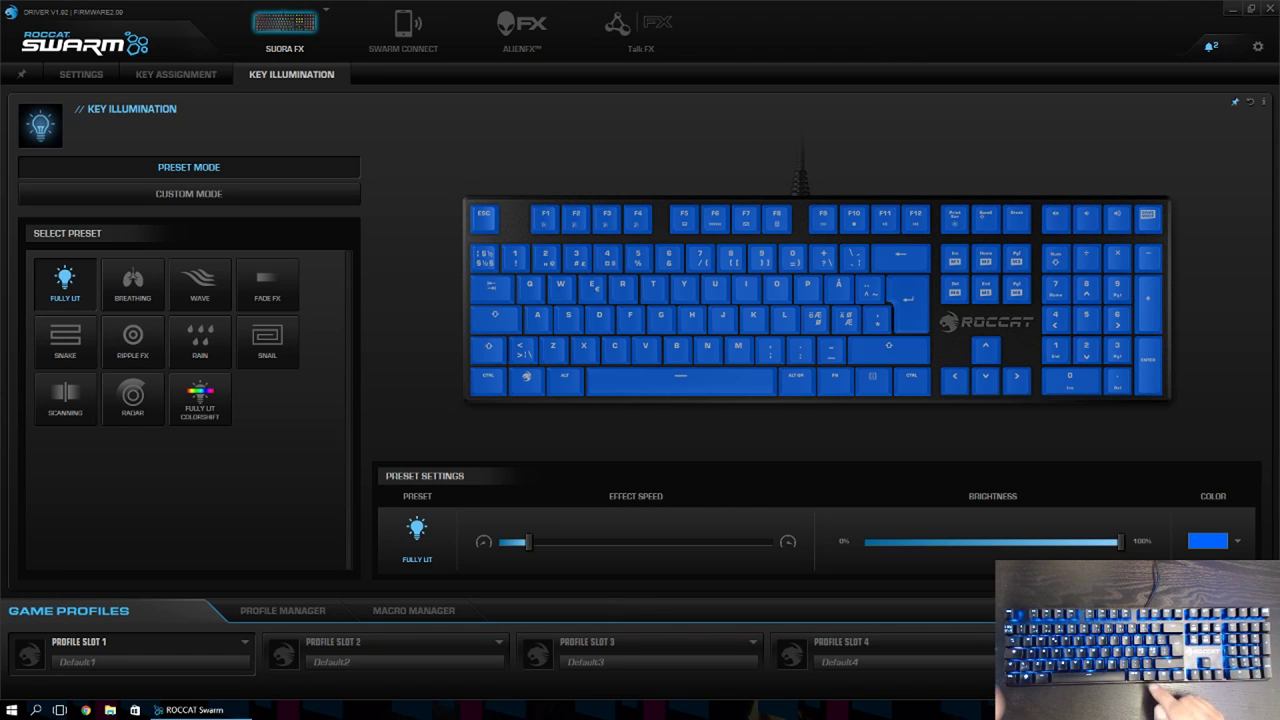
Preview the Ripple FX, Breathing, Wave, Rain and Radar lighting presets on the keyboard.
click(132, 338)
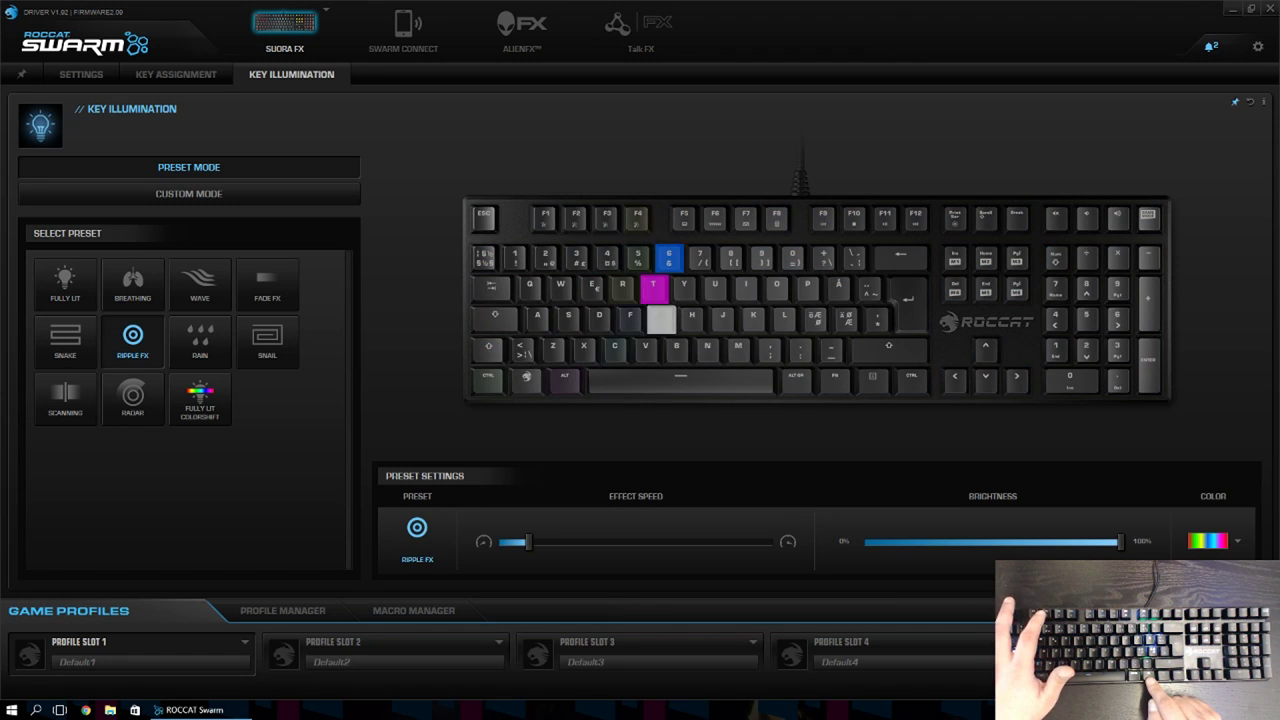
click(132, 283)
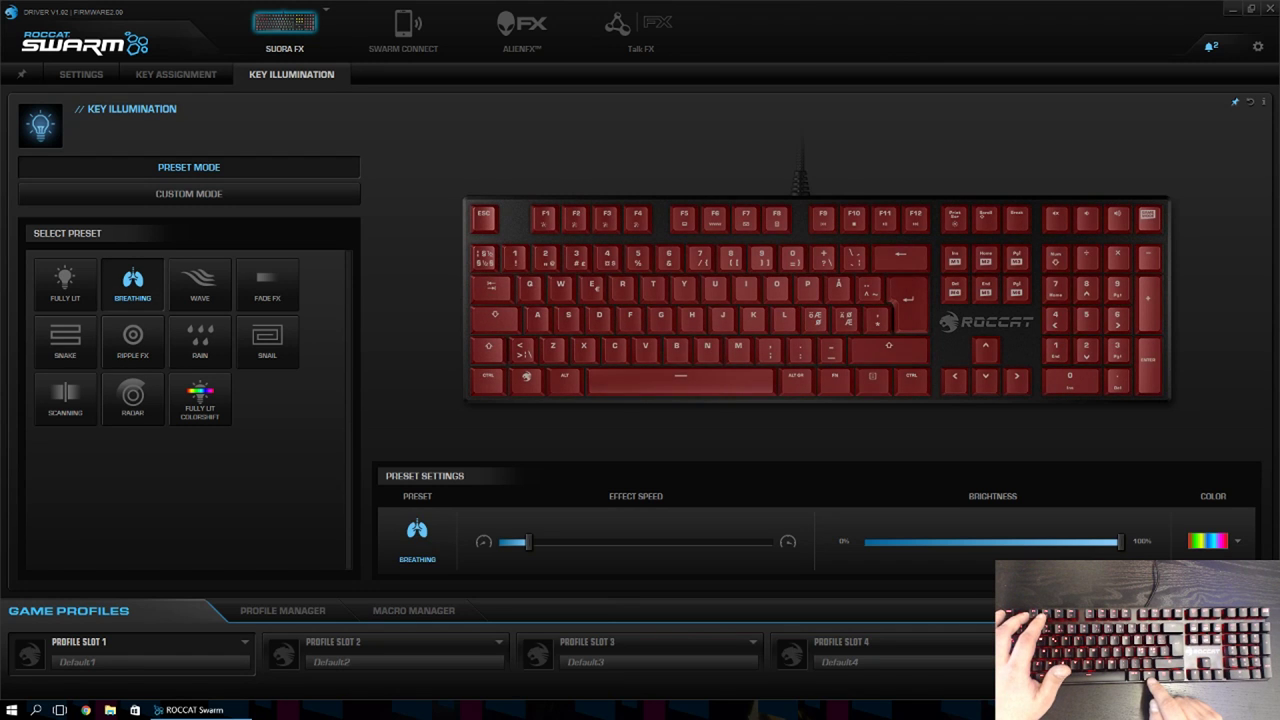
click(199, 283)
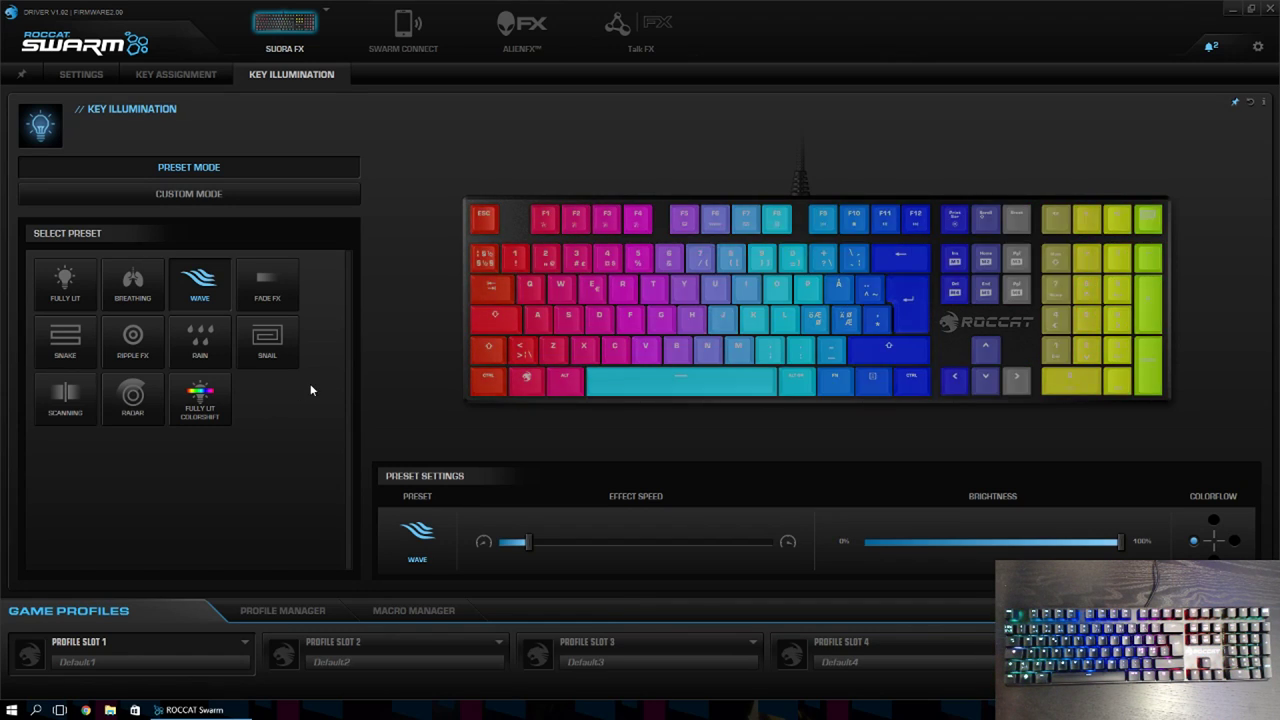
click(208, 345)
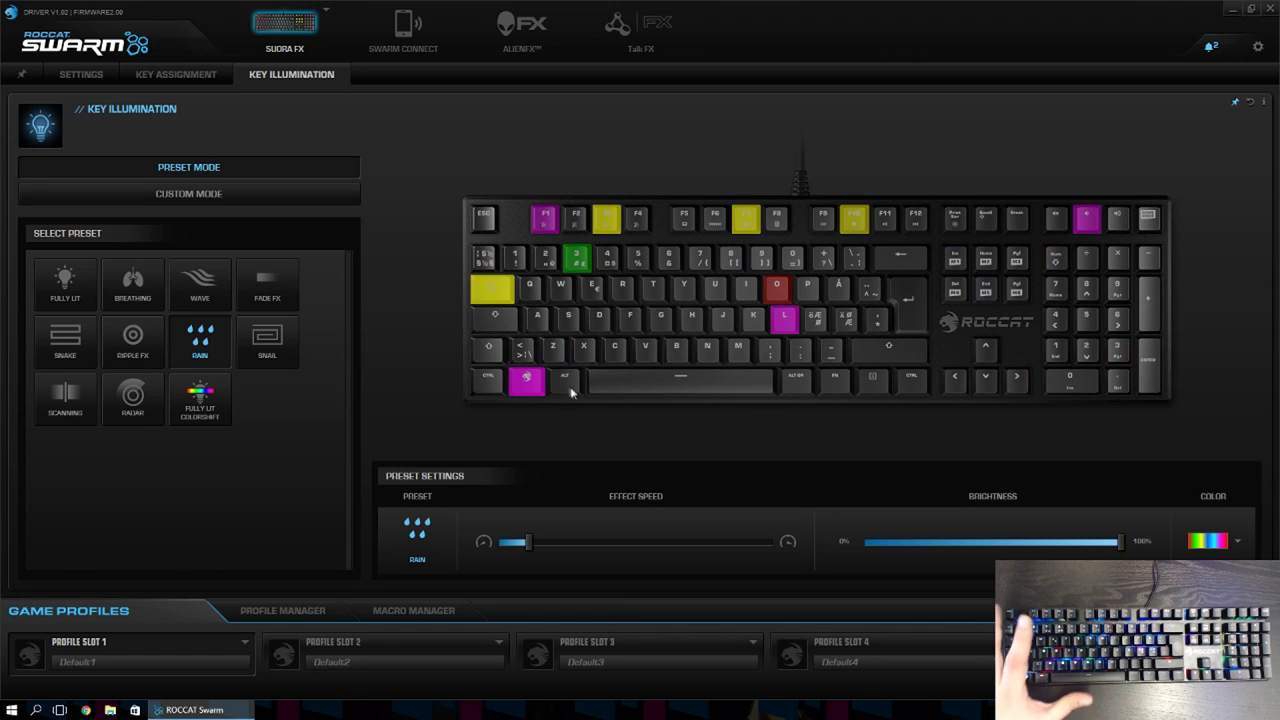
click(140, 358)
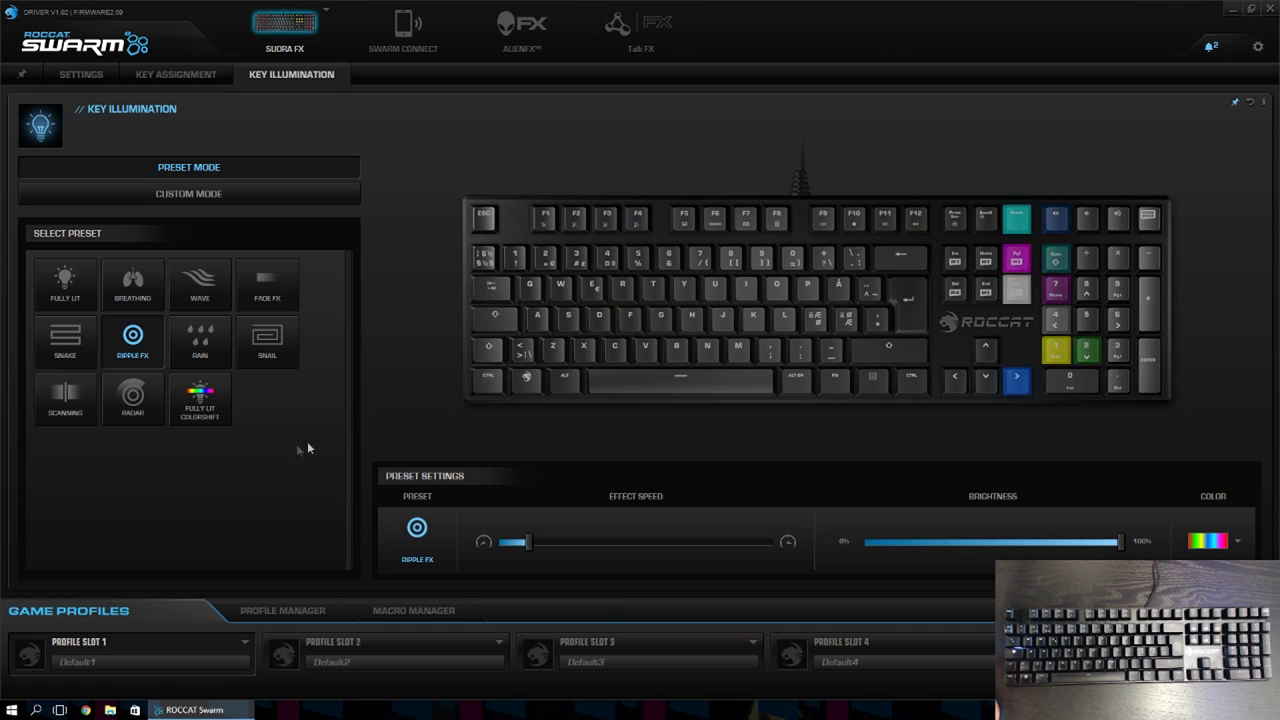
click(125, 395)
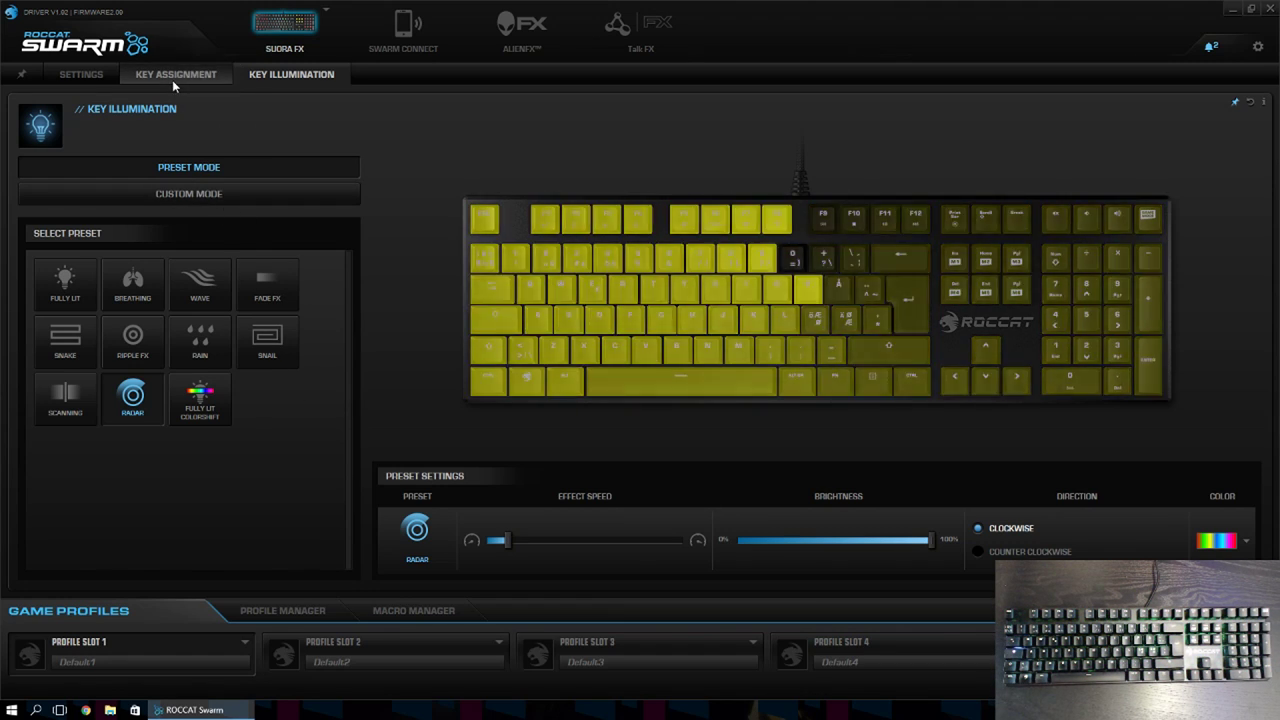
Switch the key illumination to custom mode.
click(172, 80)
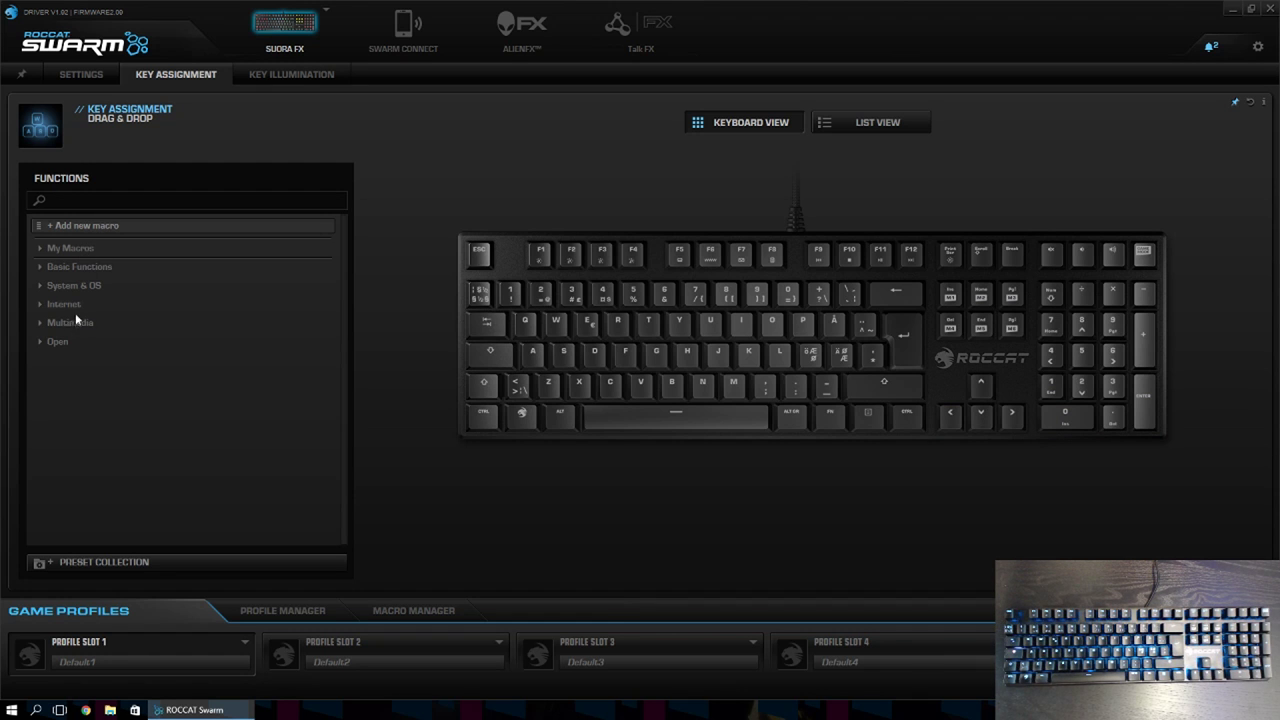
click(291, 74)
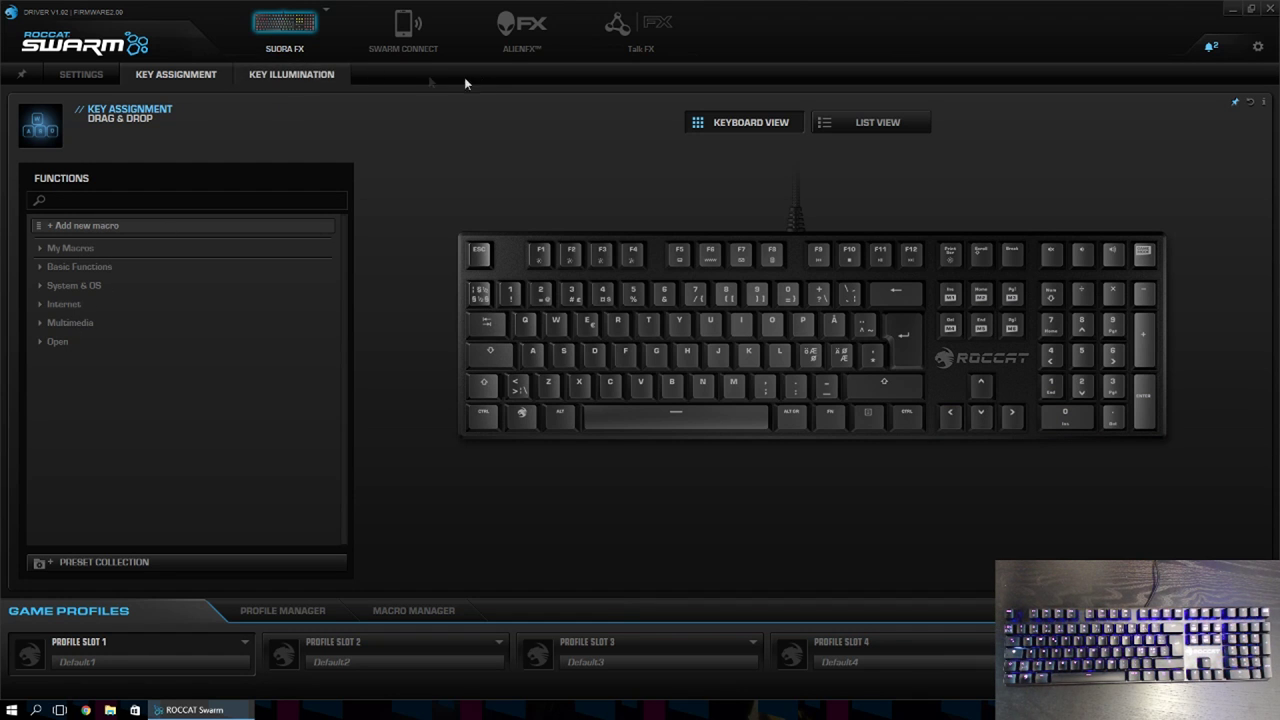
click(188, 193)
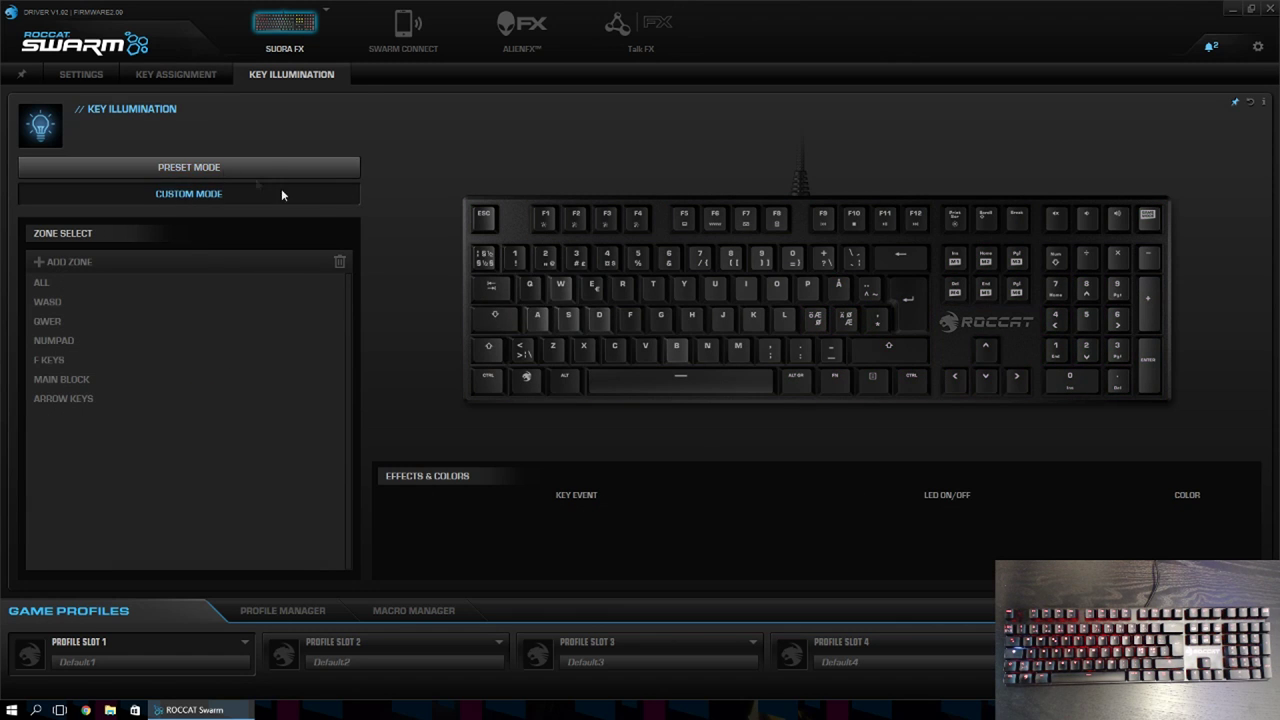
Set the W, A, S and D keys to red and turn their LEDs on.
click(561, 290)
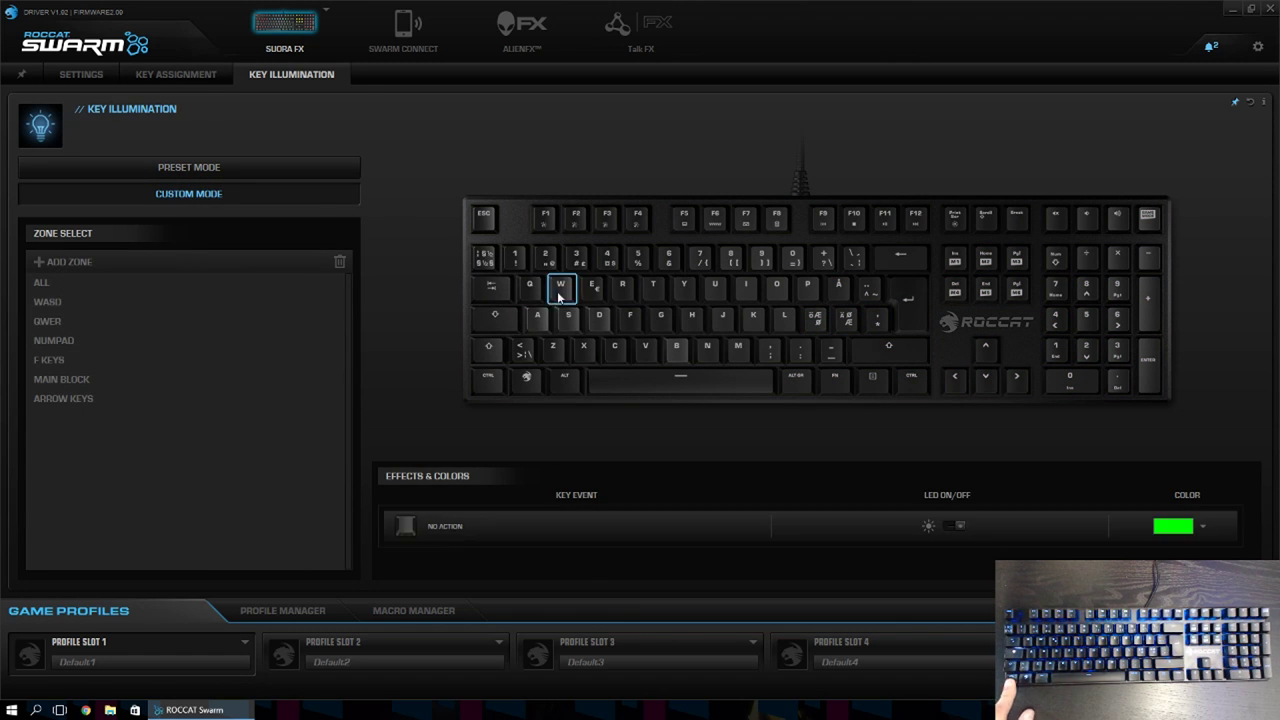
click(538, 318)
click(568, 318)
click(599, 318)
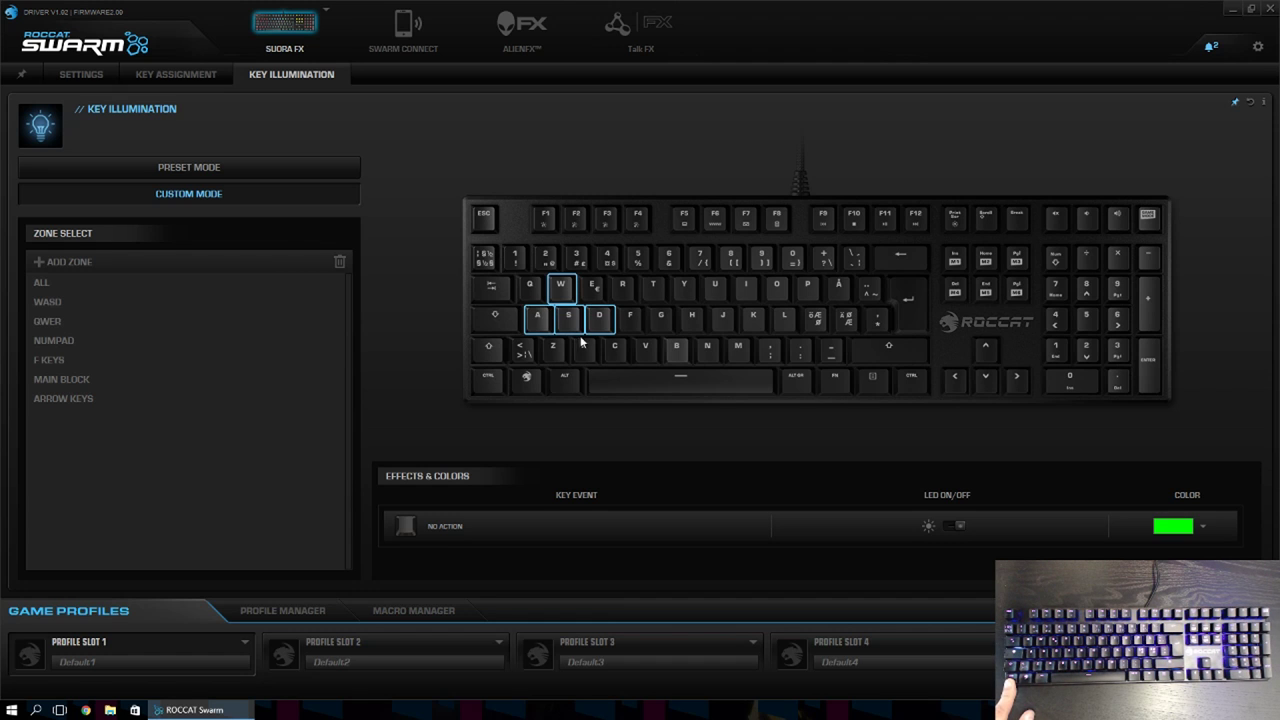
click(1201, 530)
click(765, 400)
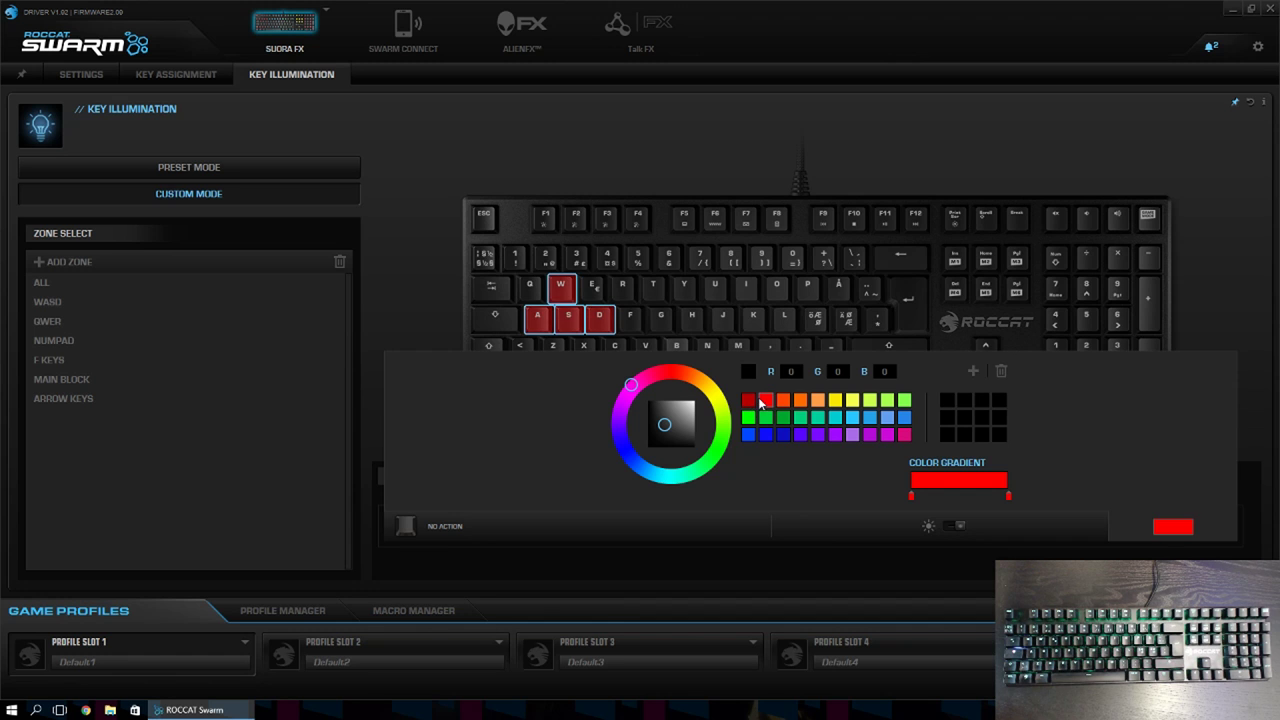
click(955, 527)
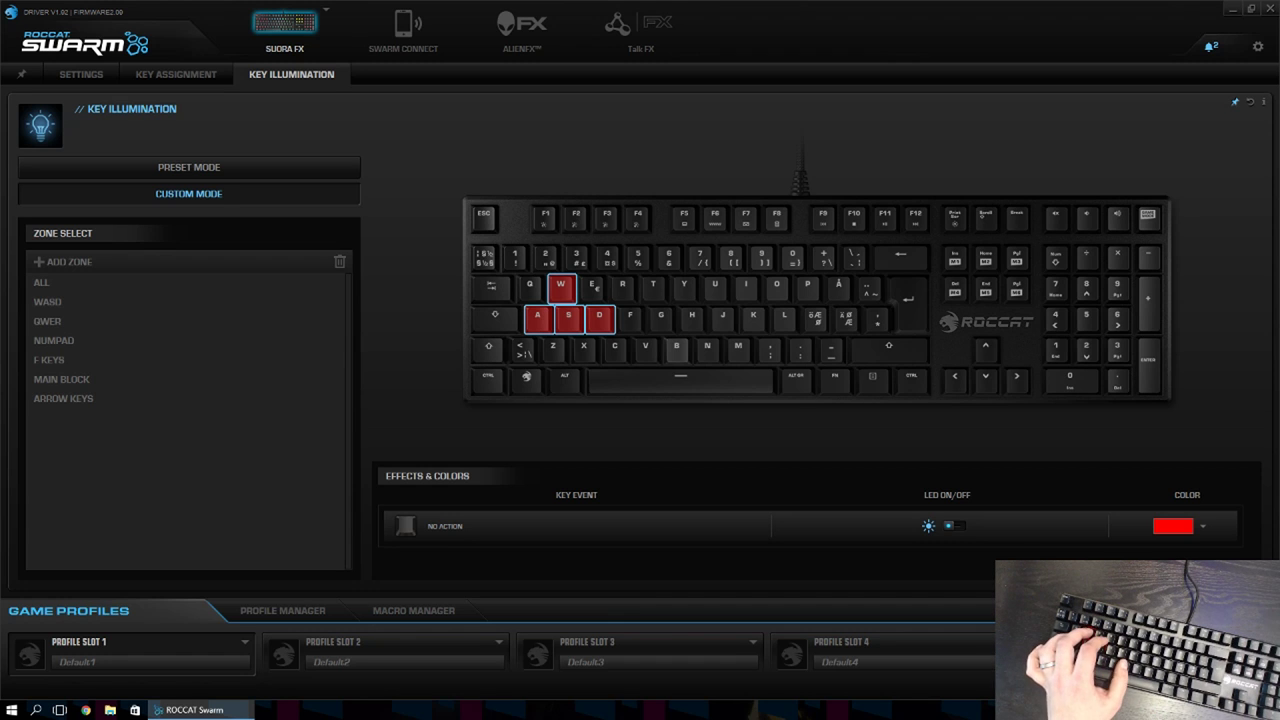
key(space)
Set the B key to yellow and turn its LED on.
click(678, 350)
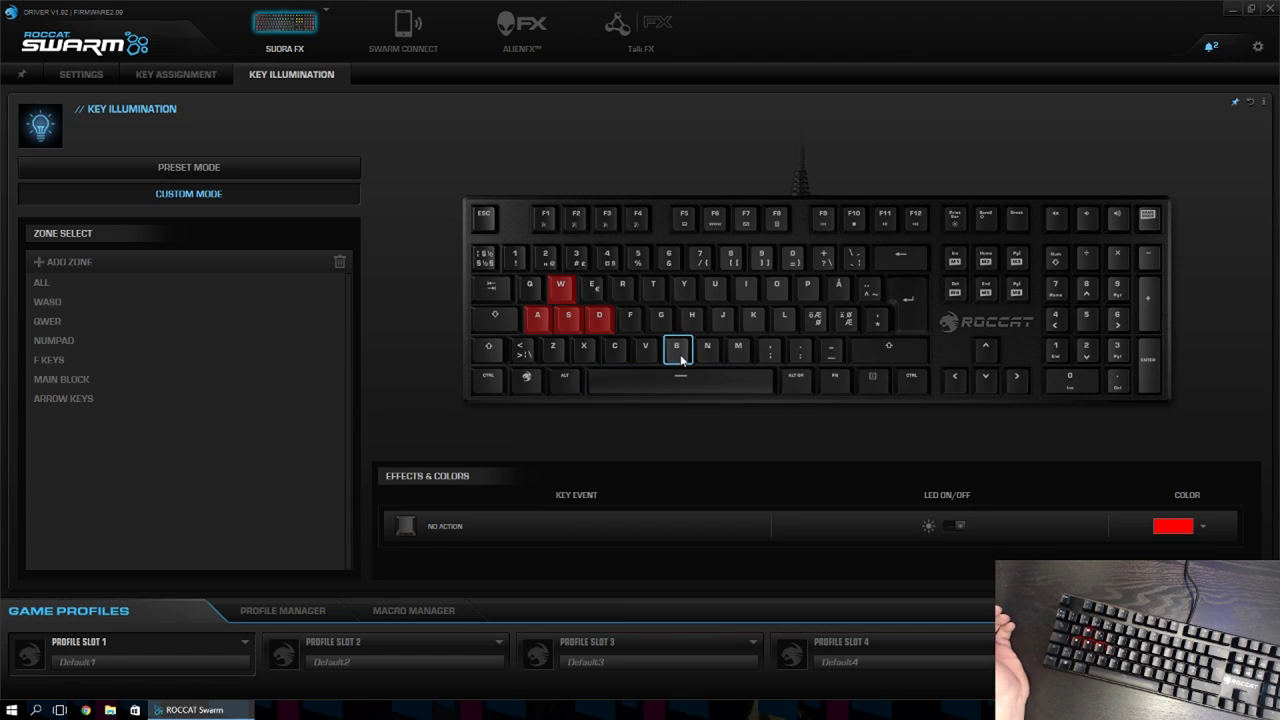
click(1203, 527)
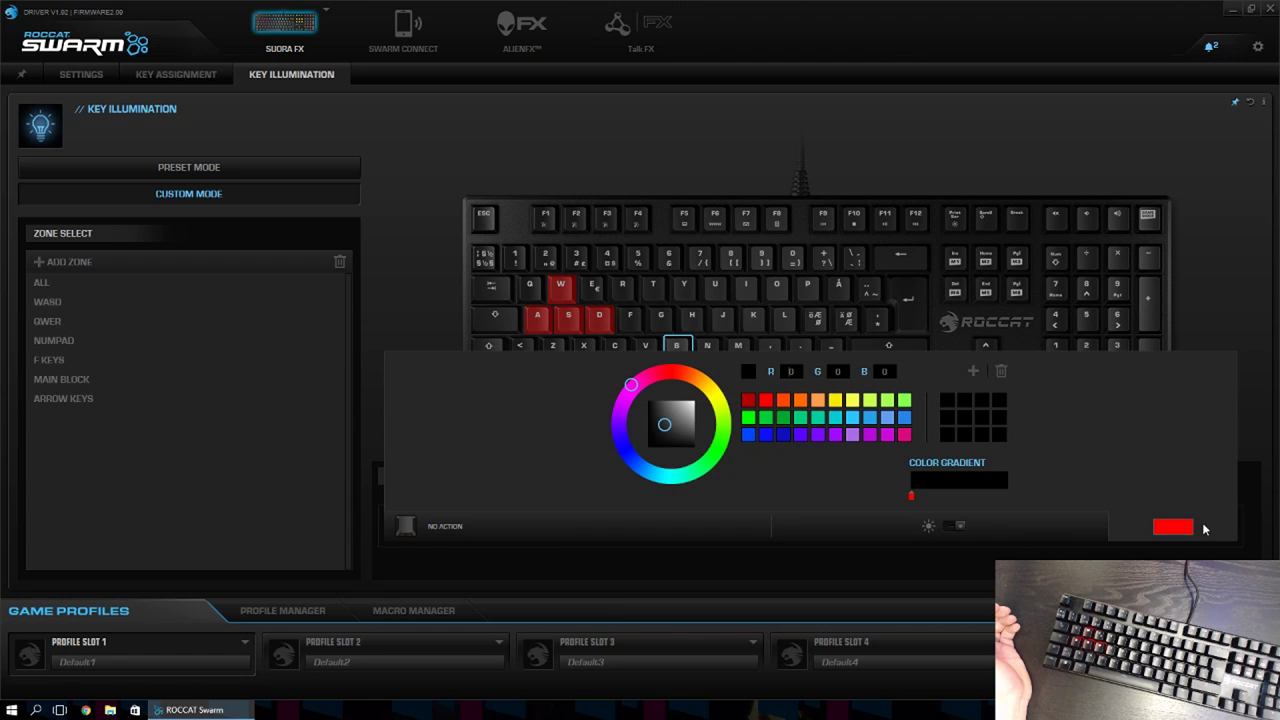
click(836, 401)
drag(1004, 501, 911, 496)
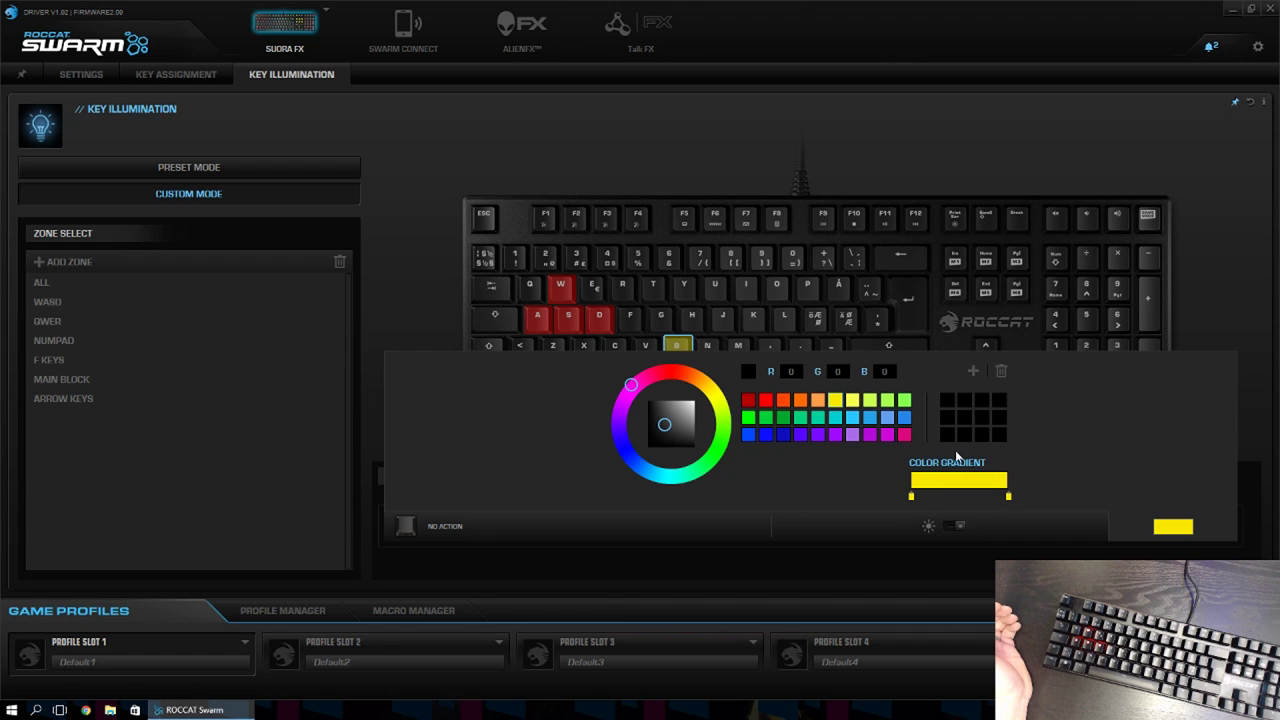
click(958, 528)
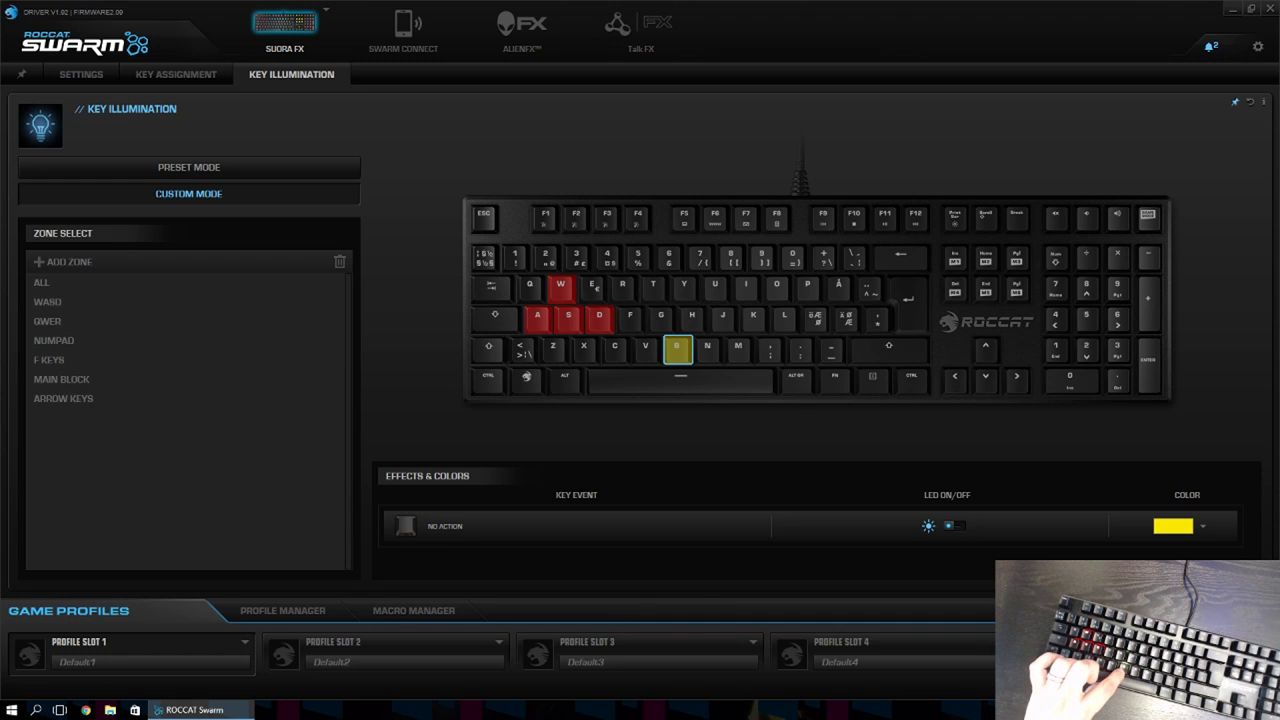
Change the B key's light colour to blue.
click(1201, 531)
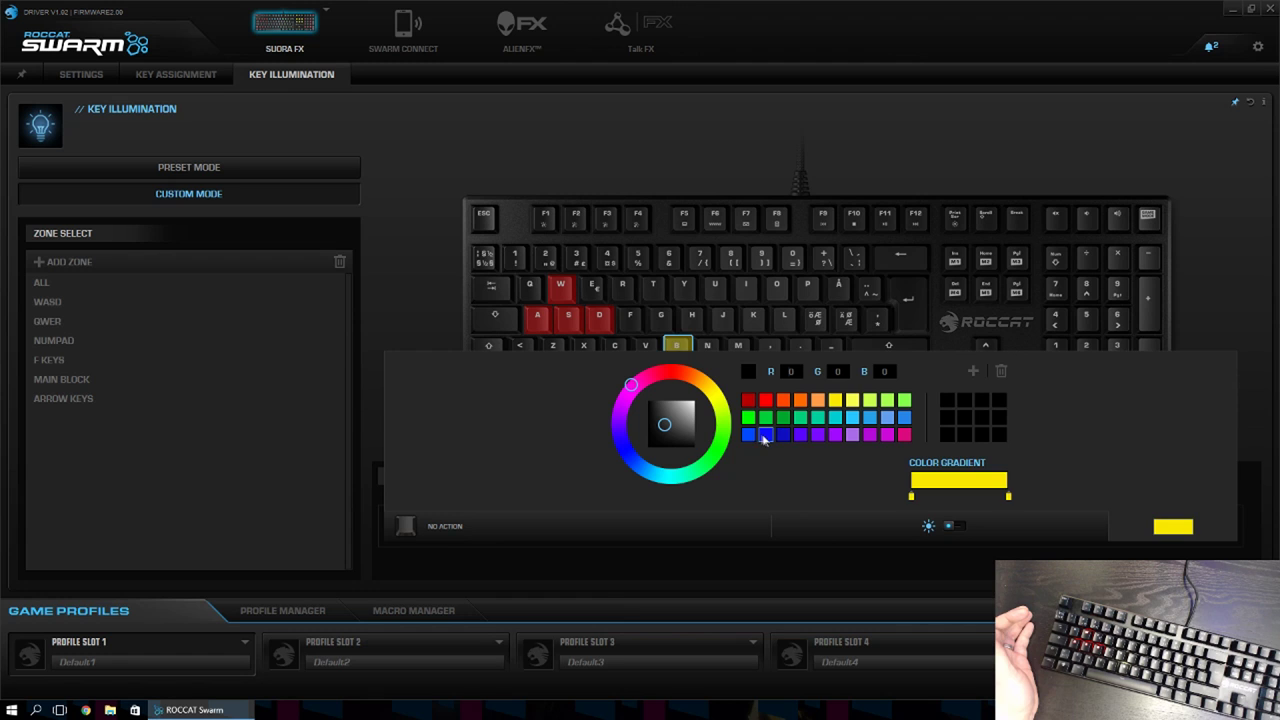
click(765, 435)
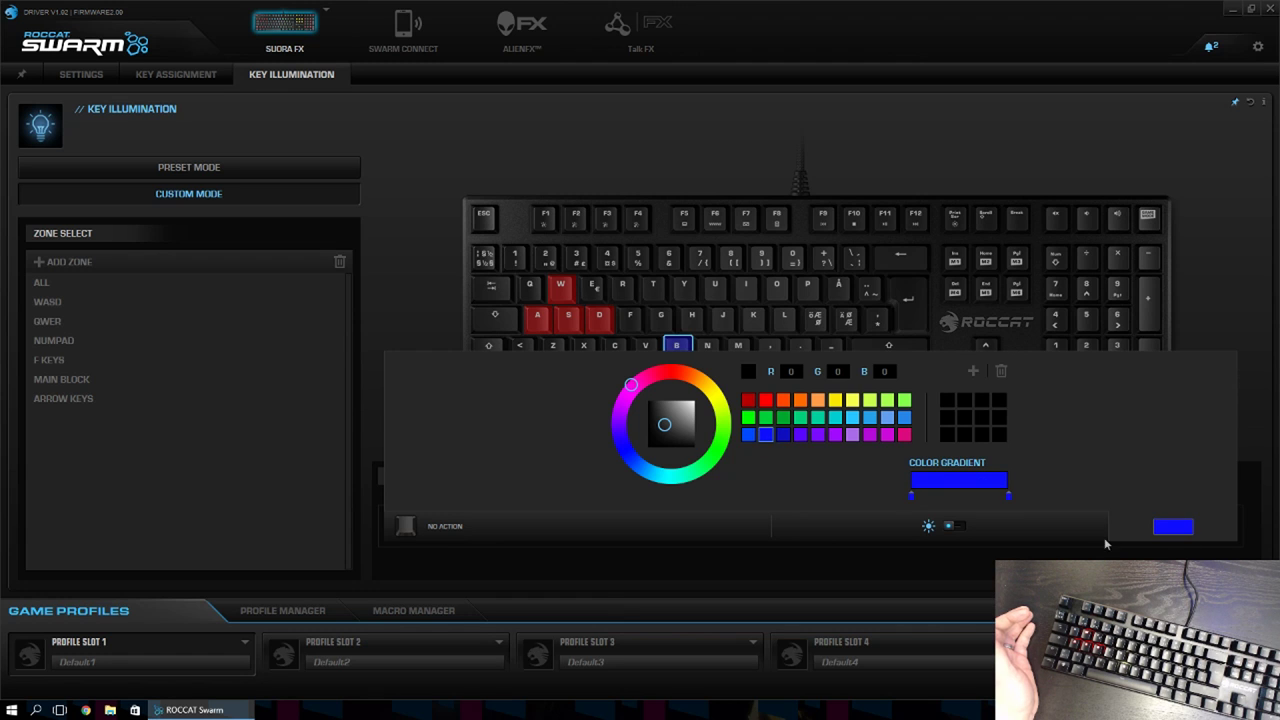
click(1183, 531)
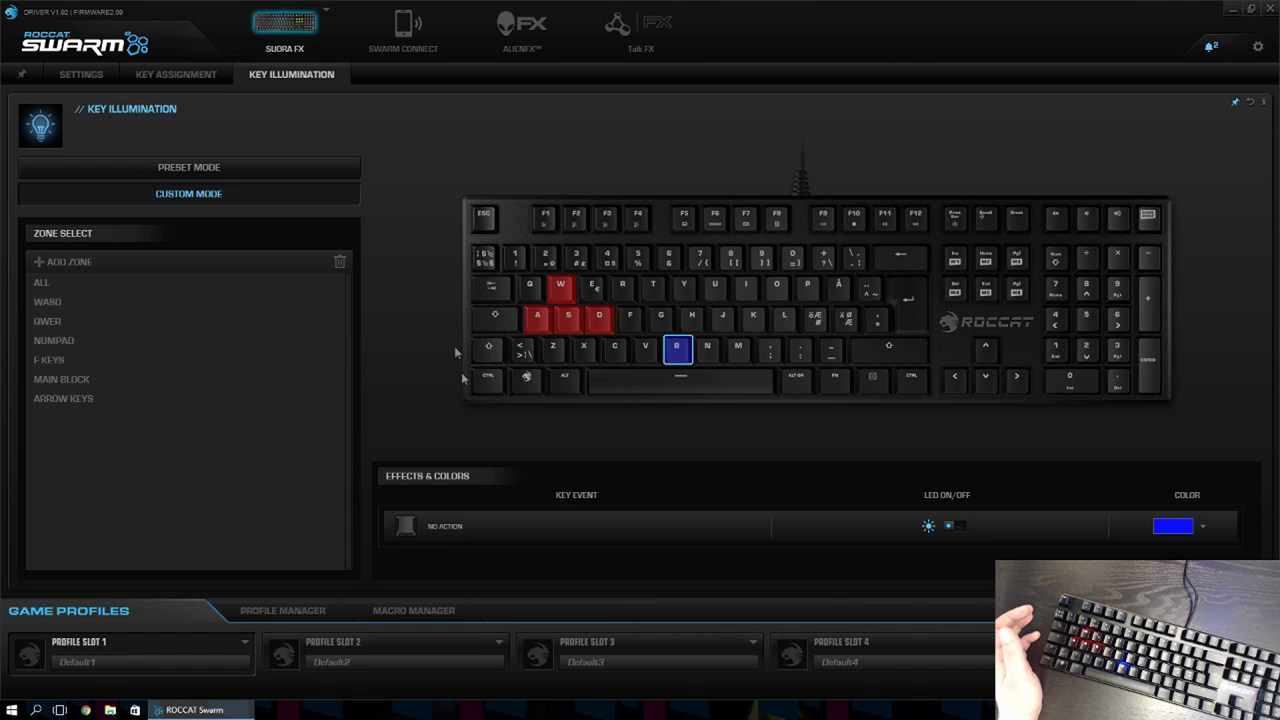
Review the keyboard's general settings, the key assignments in list and keyboard view, and the profiles in the Profile Manager.
click(184, 76)
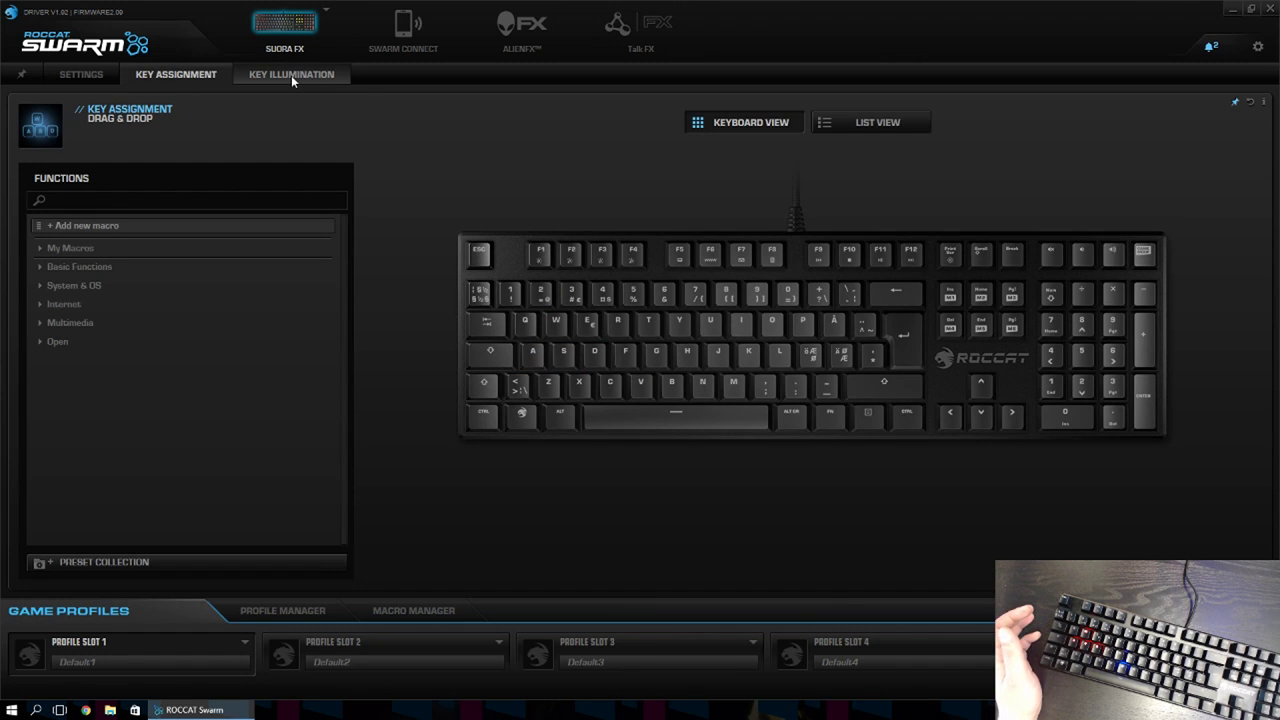
click(82, 76)
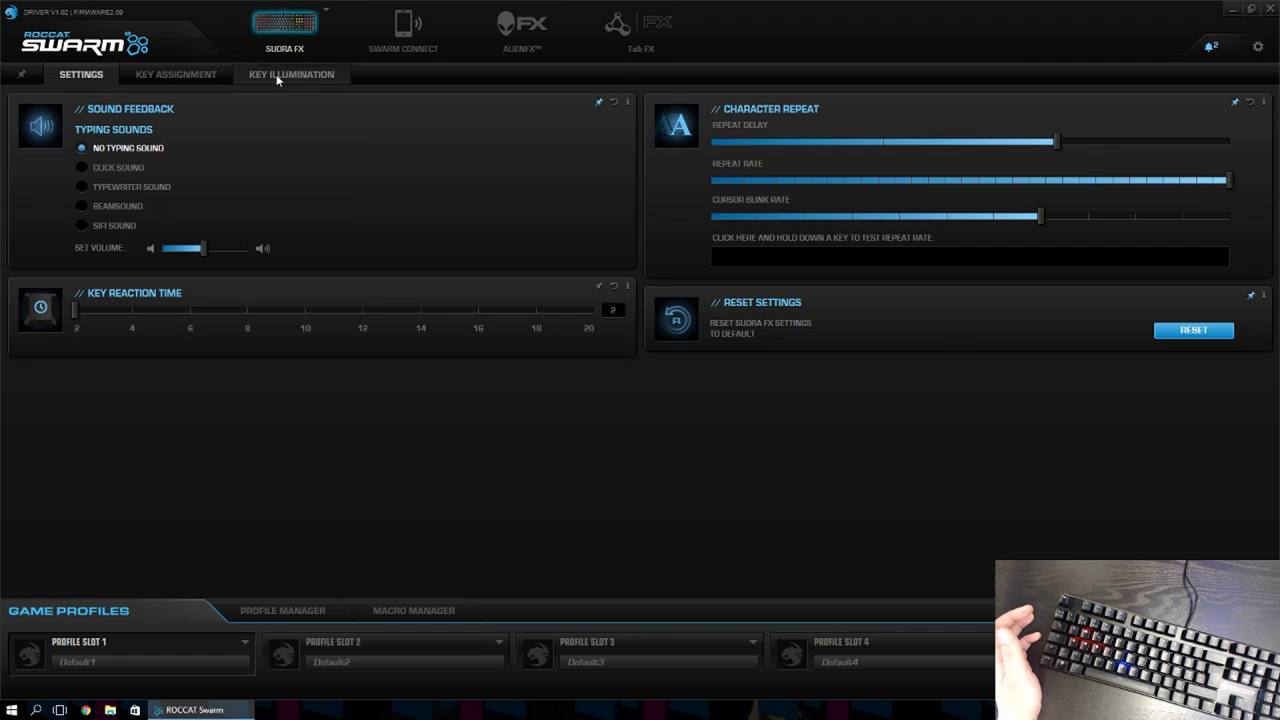
click(278, 80)
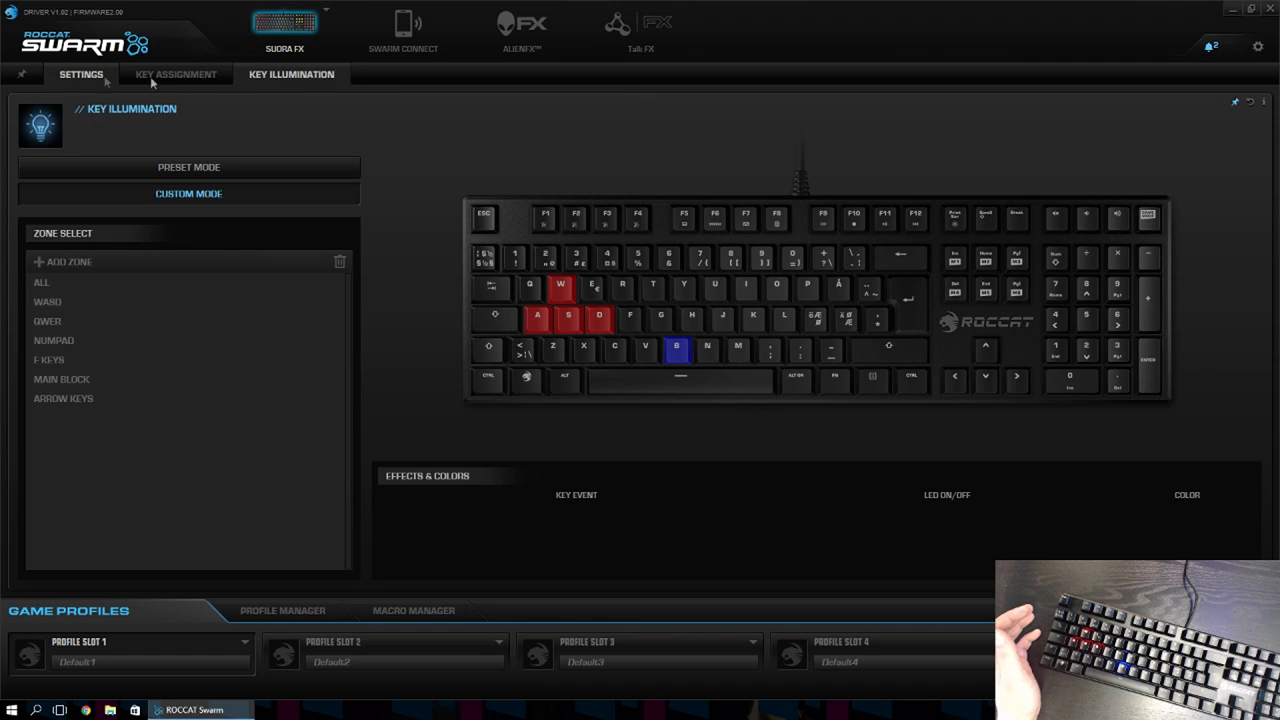
click(104, 78)
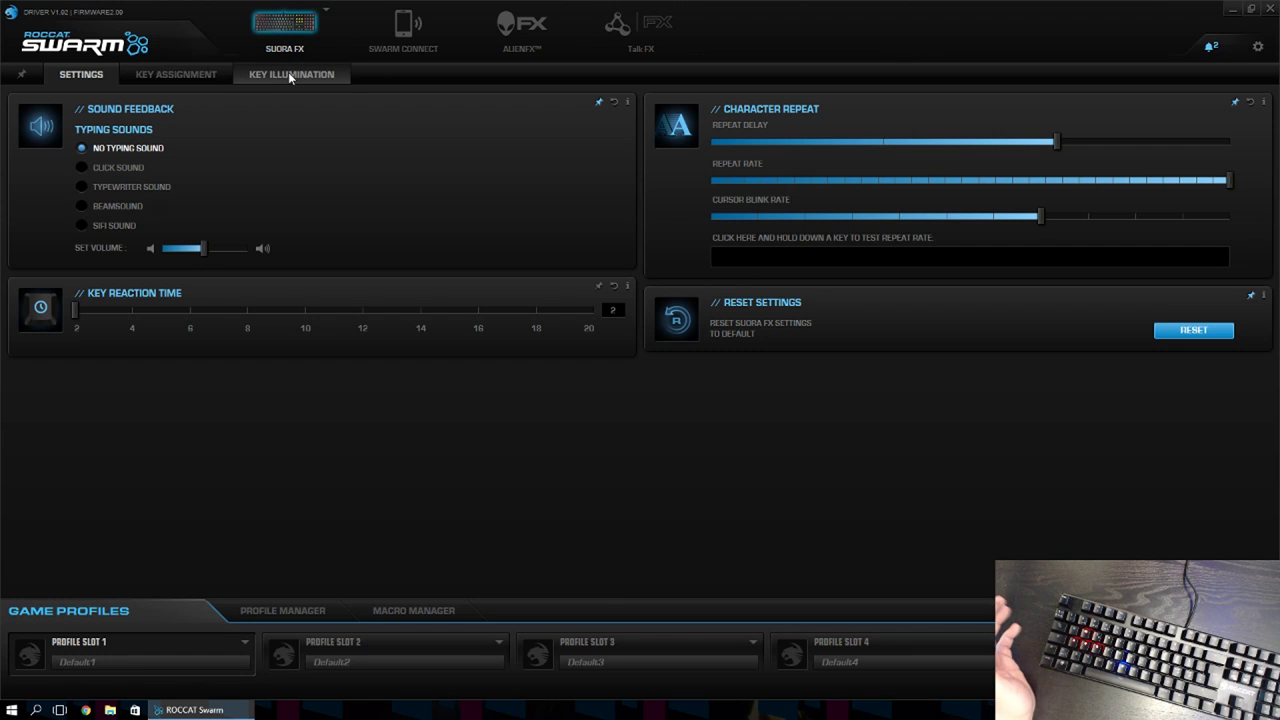
click(165, 76)
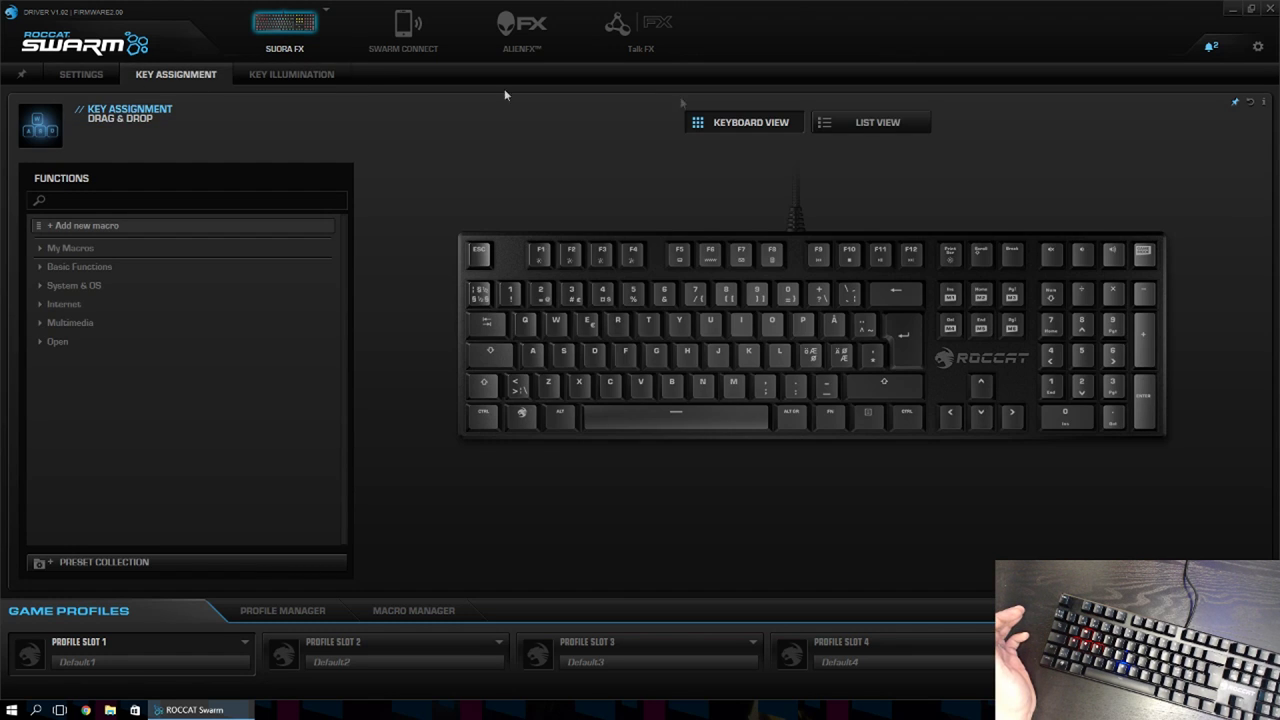
click(872, 123)
click(760, 122)
click(291, 74)
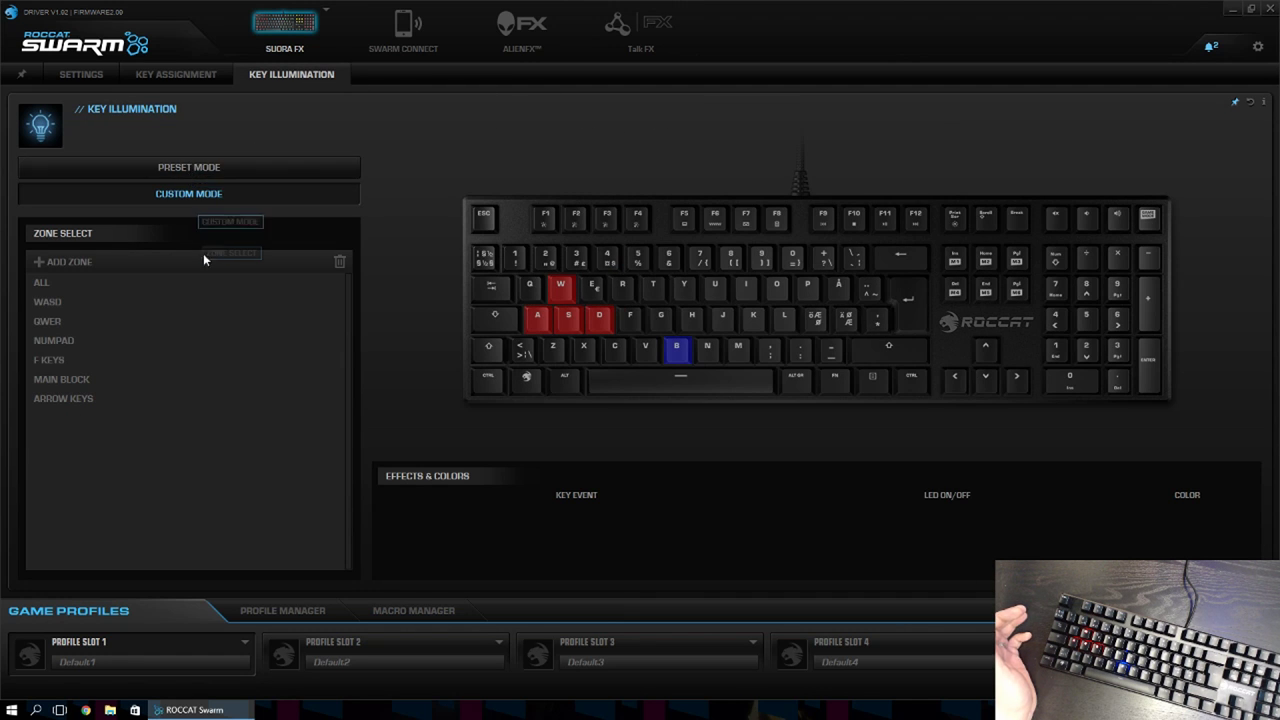
click(283, 611)
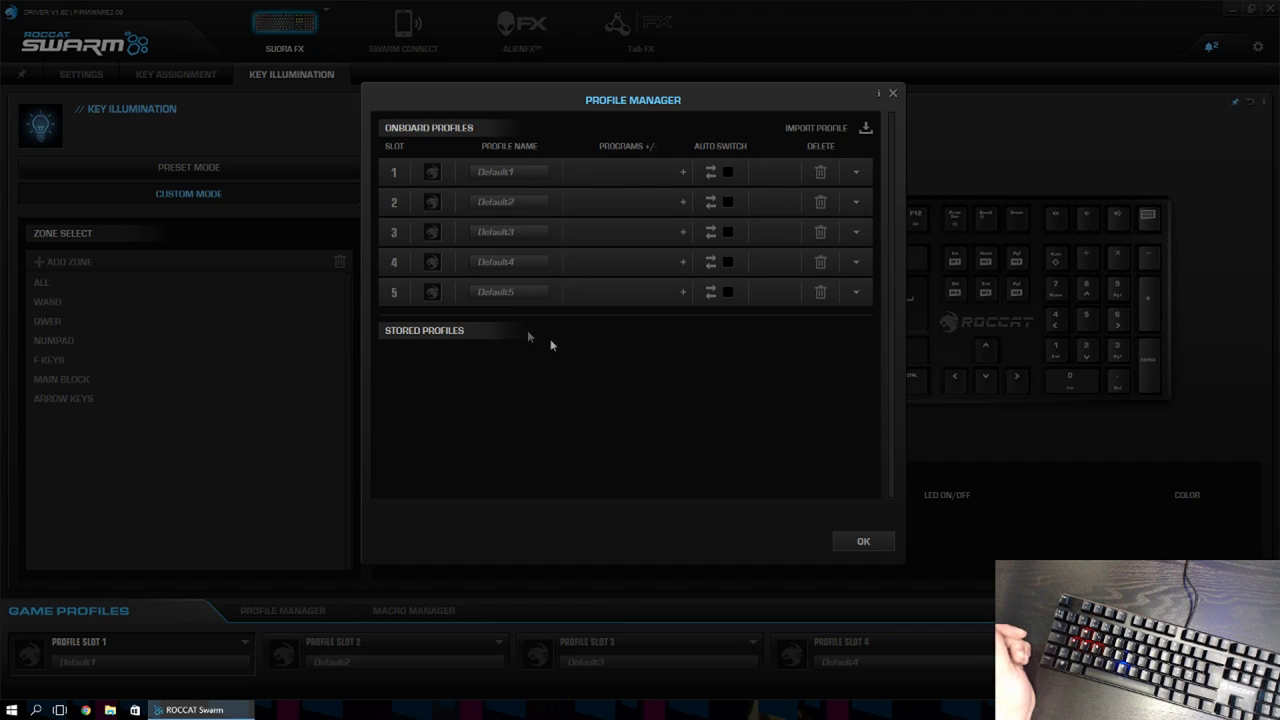
click(848, 537)
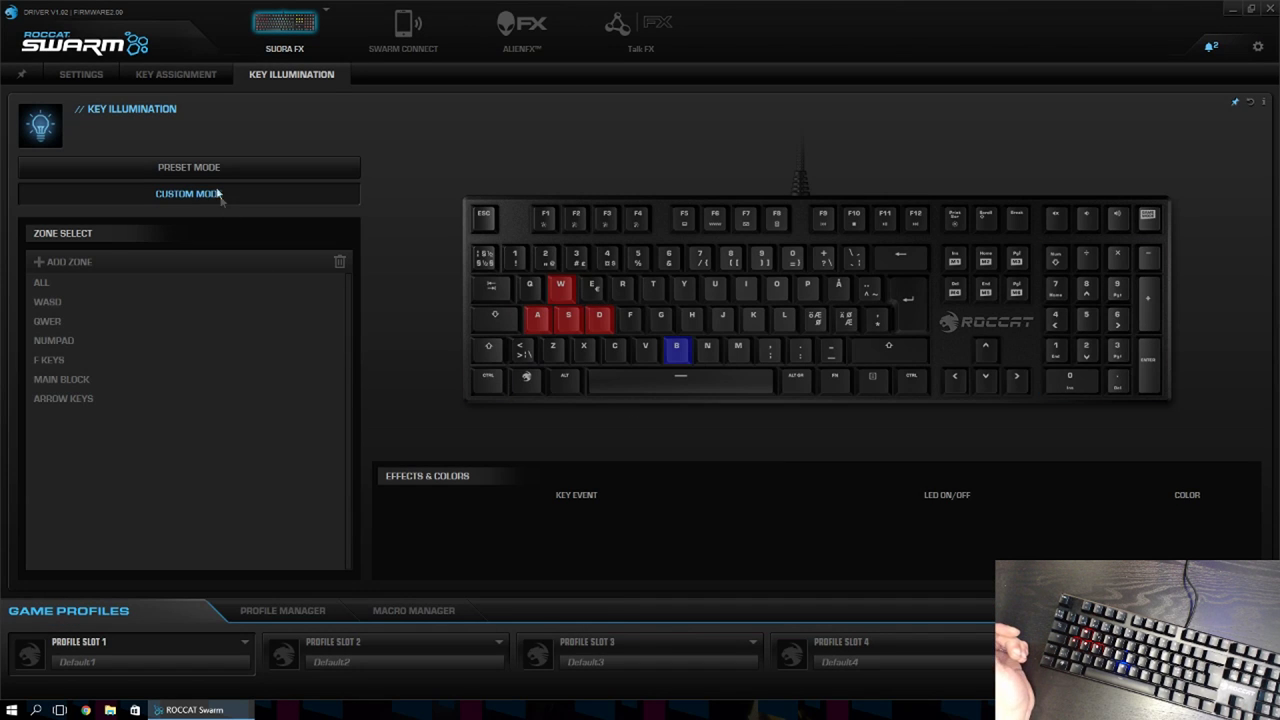
Return the key illumination to preset mode and apply the Rain effect.
click(278, 167)
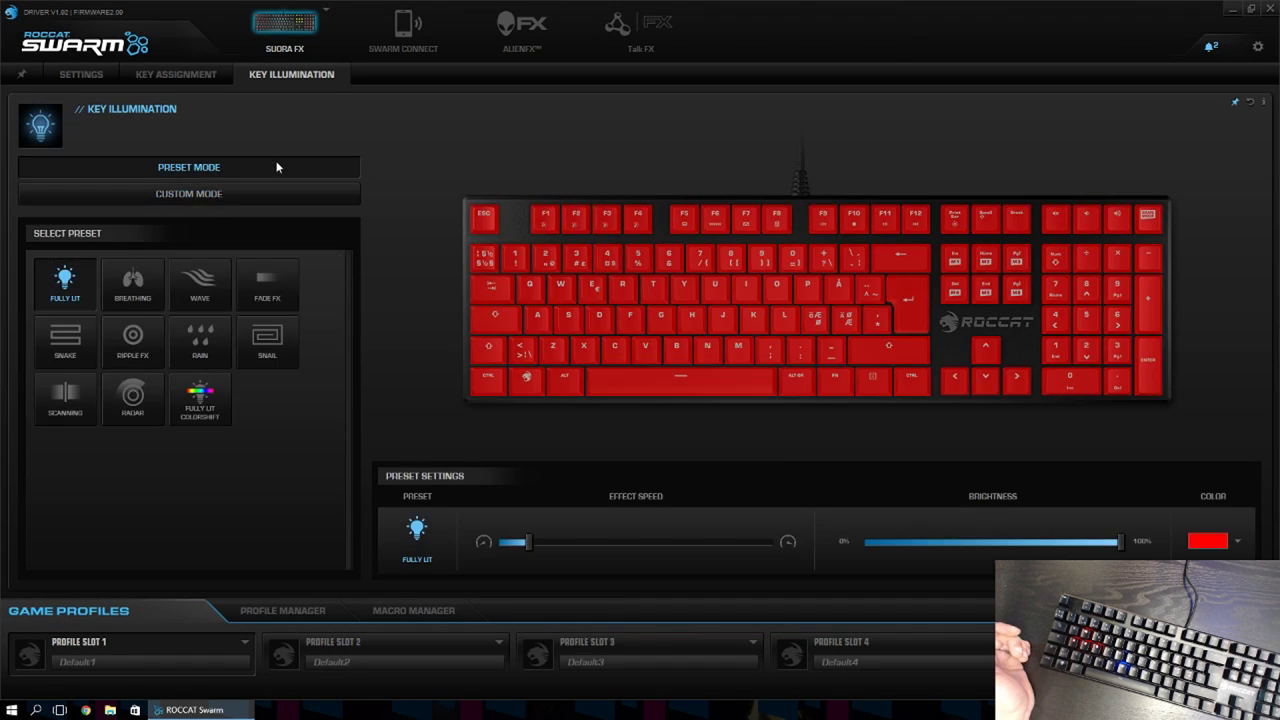
click(202, 347)
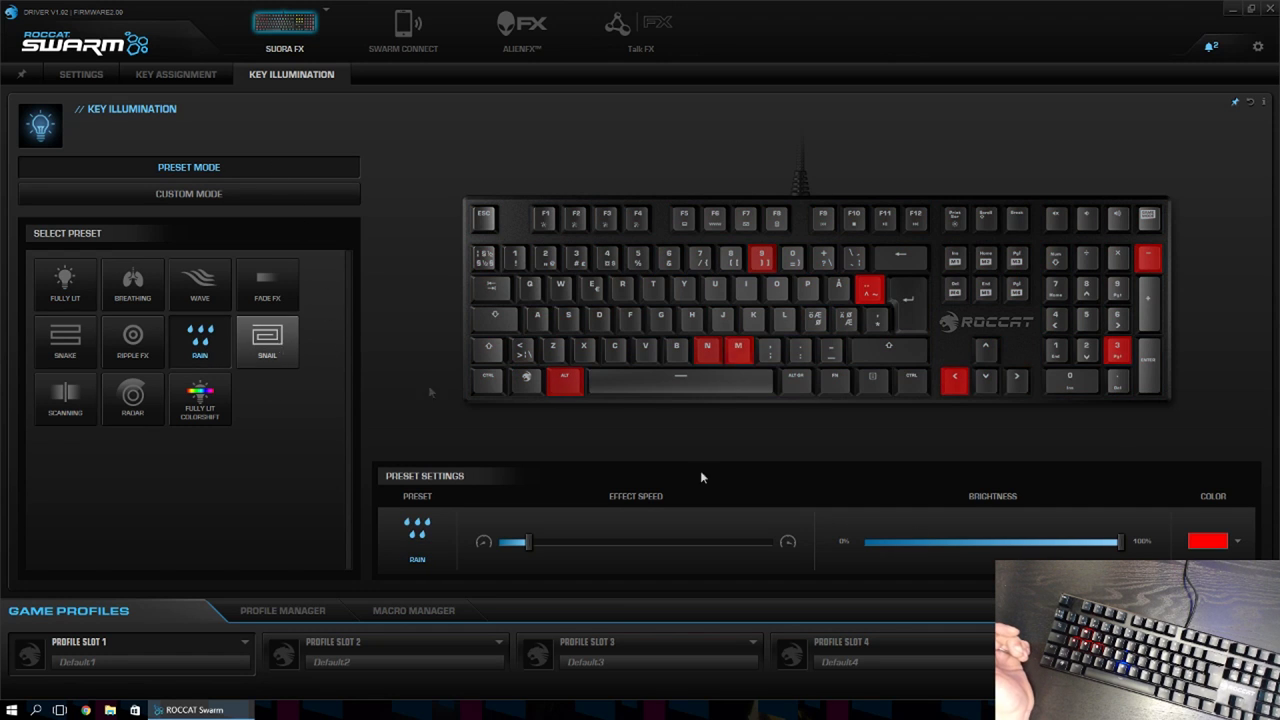